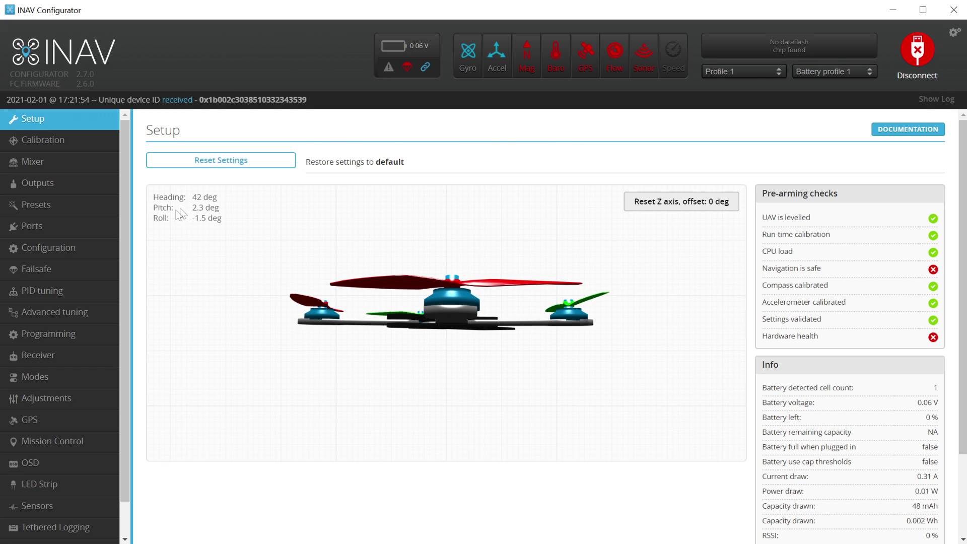
On the Configuration page, choose 400KHZ I2C speed and a 2kHz loop time
click(47, 253)
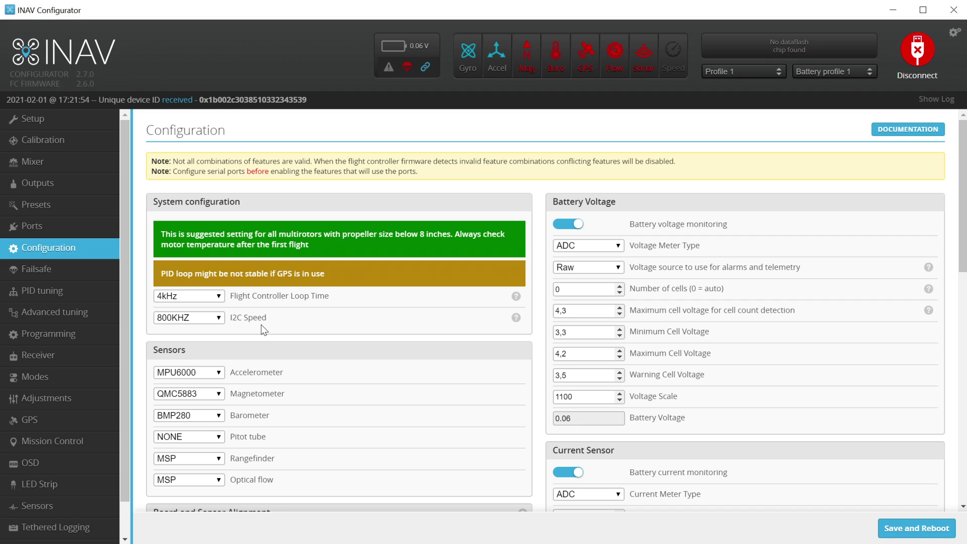
click(218, 318)
click(210, 330)
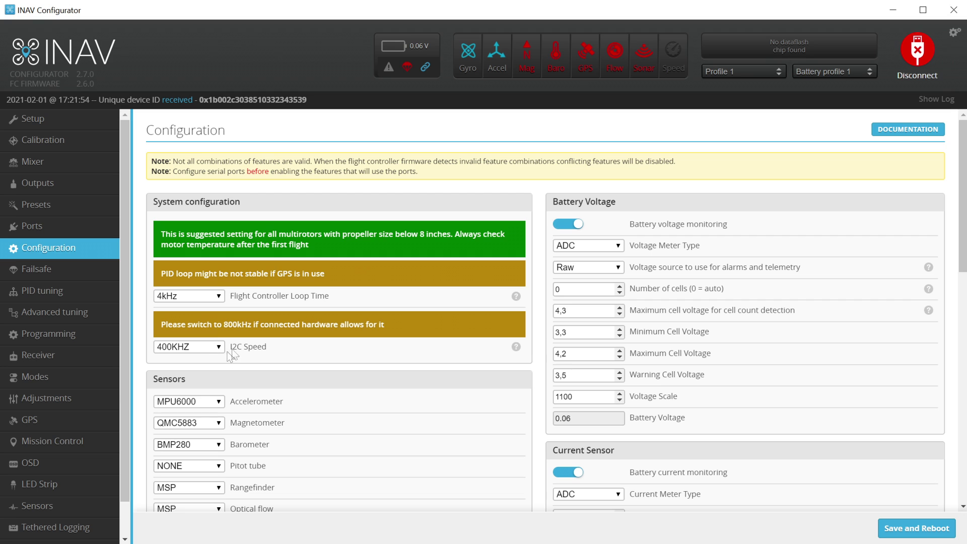
click(219, 295)
click(186, 326)
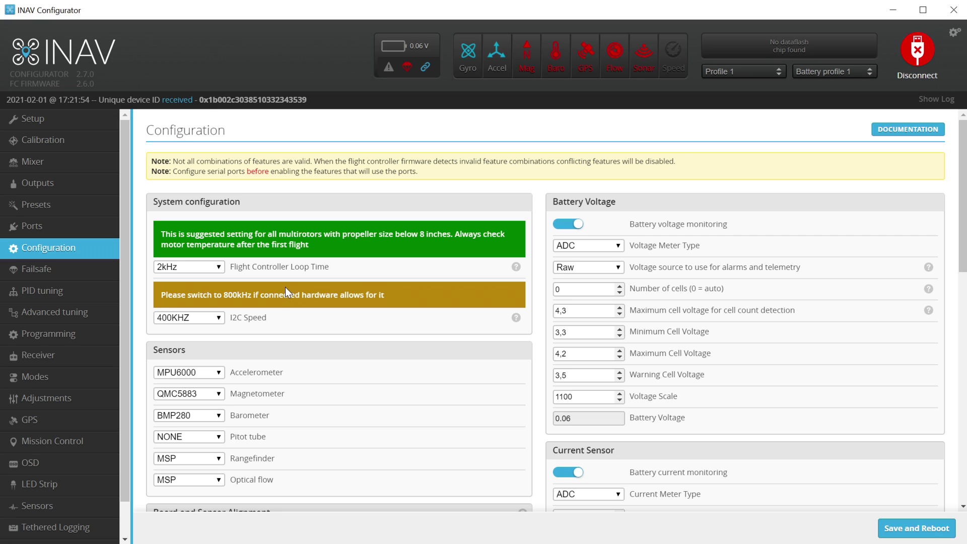
Switch the loop time to 4kHz, test 8kHz, then return it to 4kHz
click(212, 271)
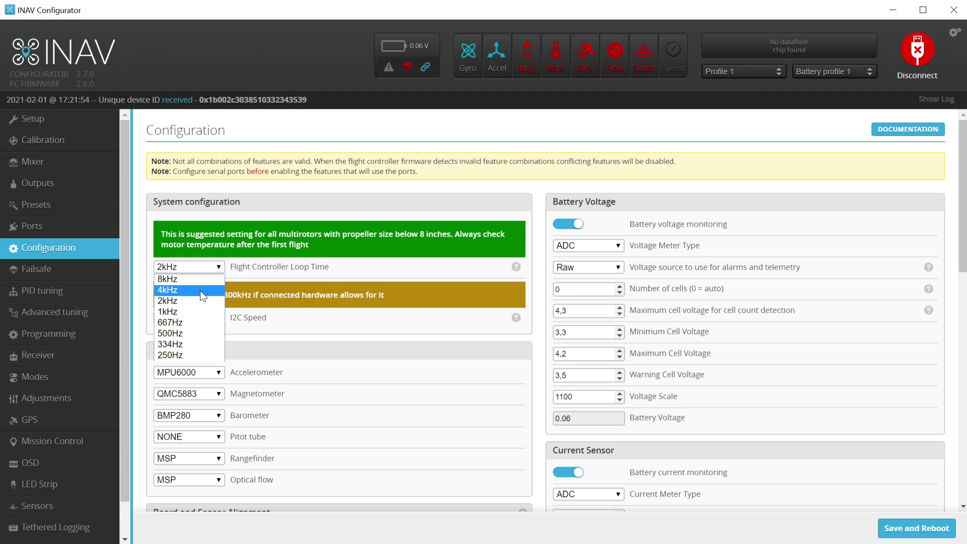
click(200, 291)
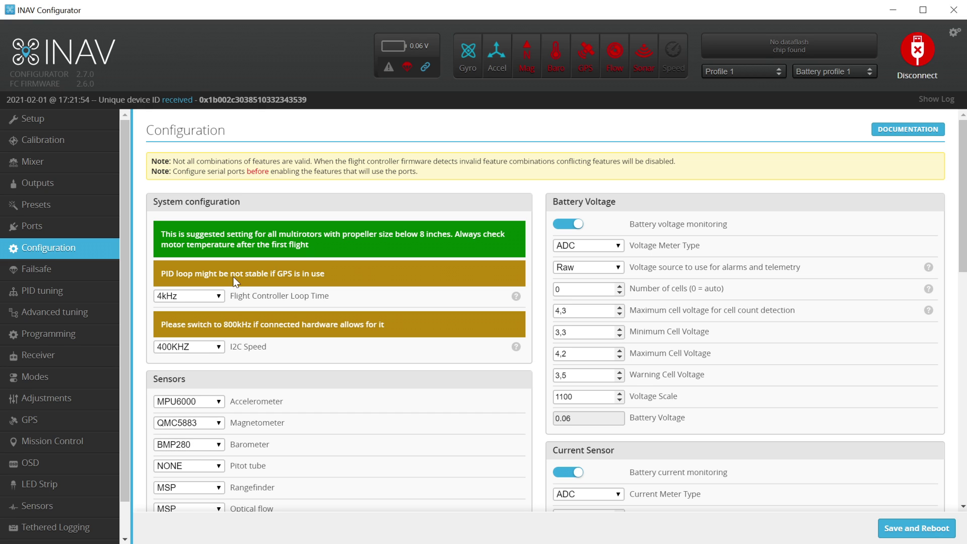
click(210, 295)
click(206, 306)
click(217, 297)
click(213, 319)
Change the I2C speed to 800KHZ and confirm it stays at 800KHZ
click(211, 350)
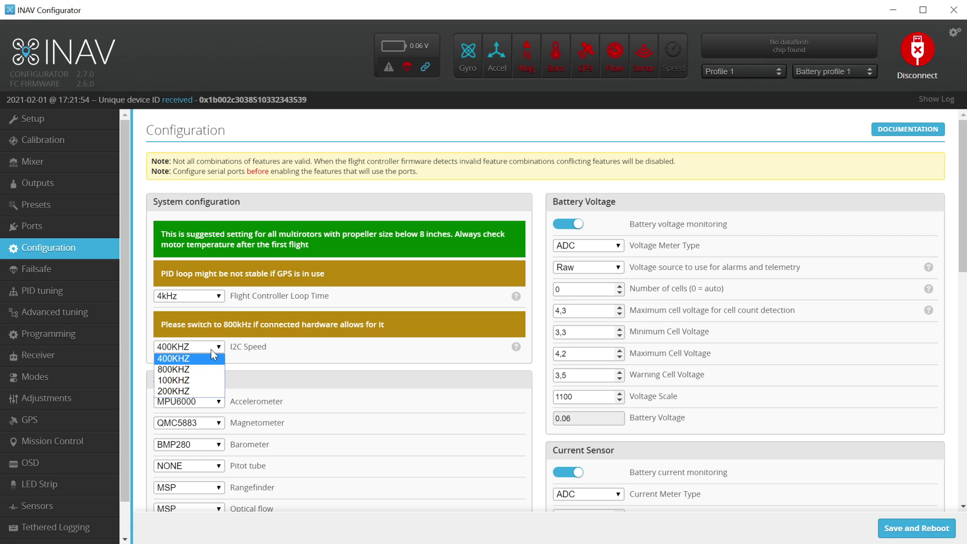
click(201, 370)
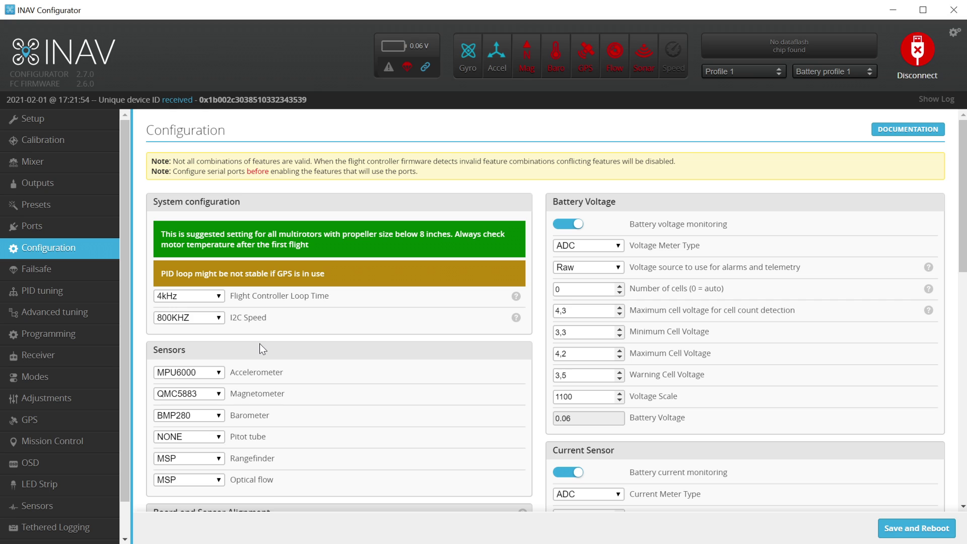
click(188, 326)
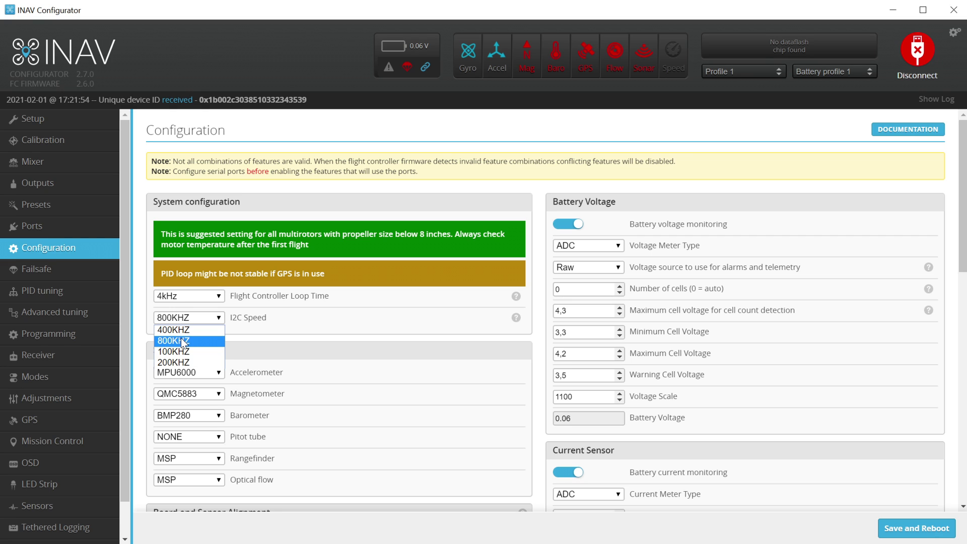
click(180, 341)
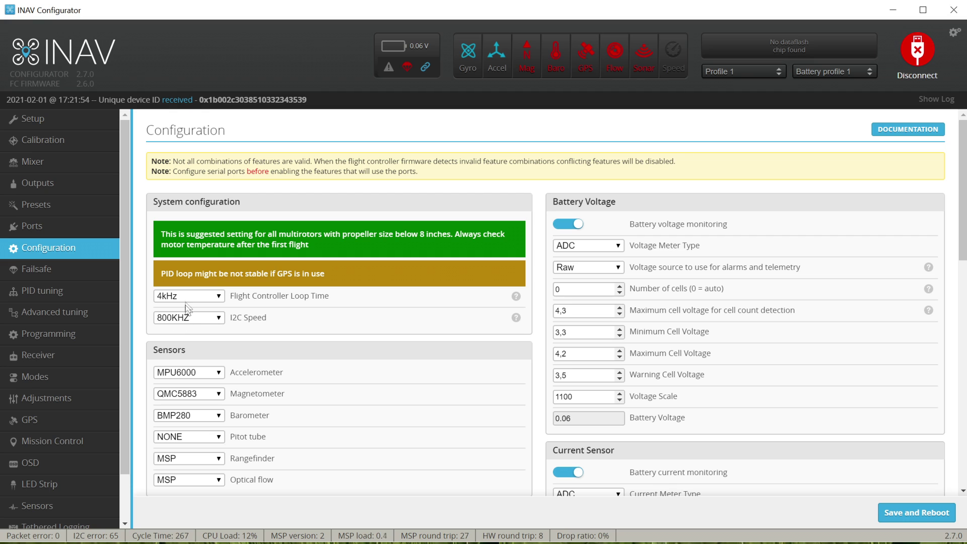
click(188, 296)
click(187, 320)
click(189, 298)
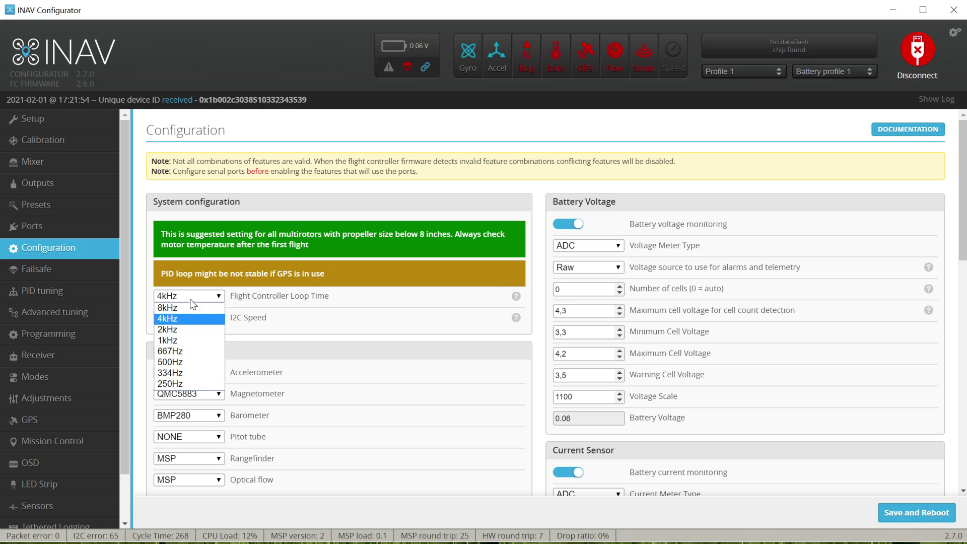
click(185, 328)
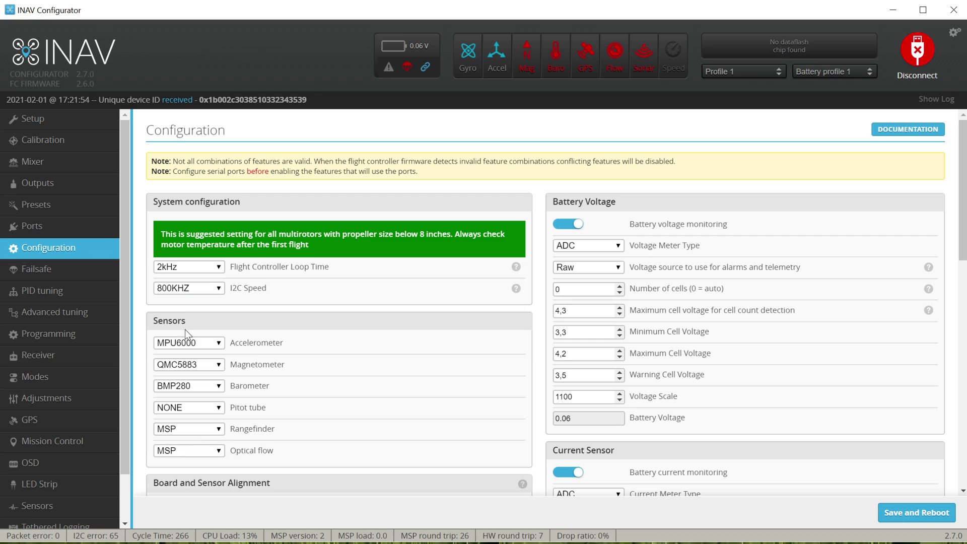
click(200, 266)
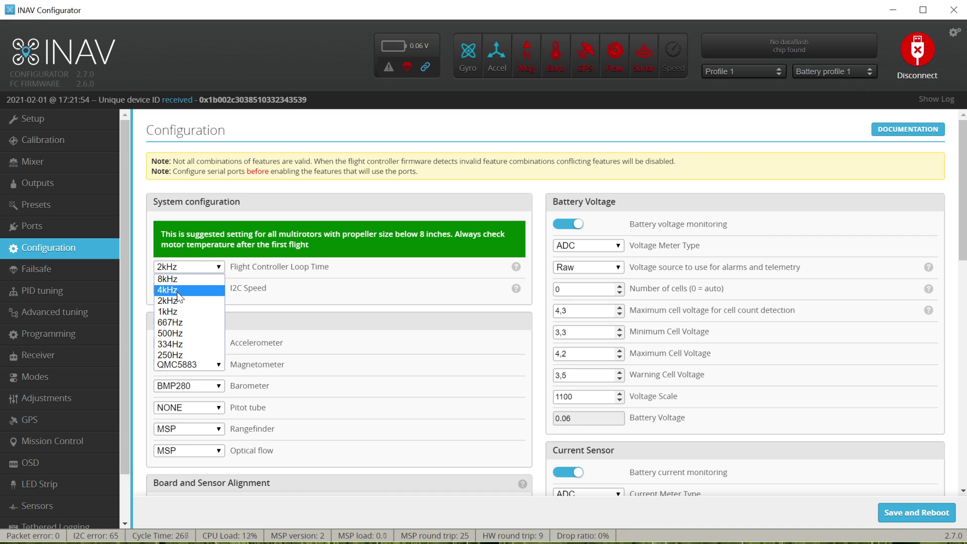
click(291, 292)
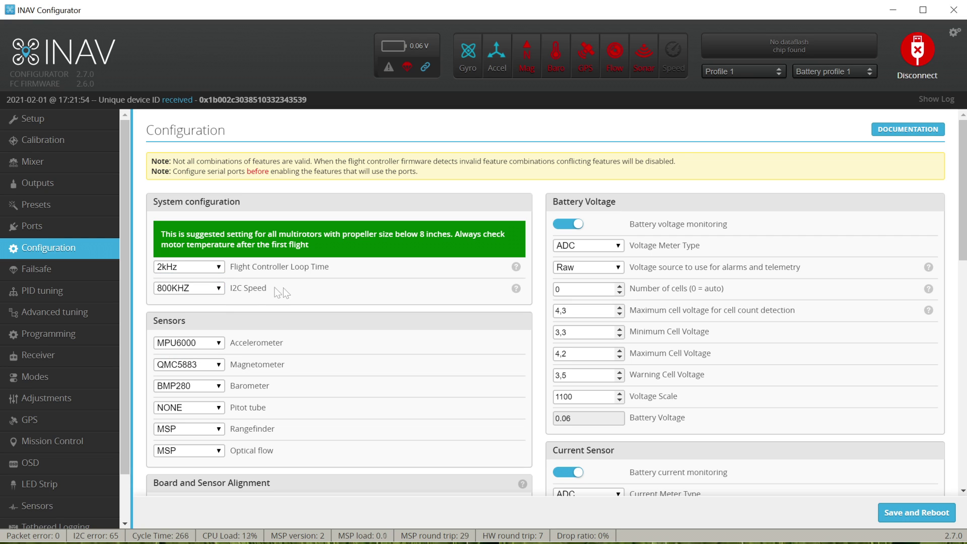
click(202, 269)
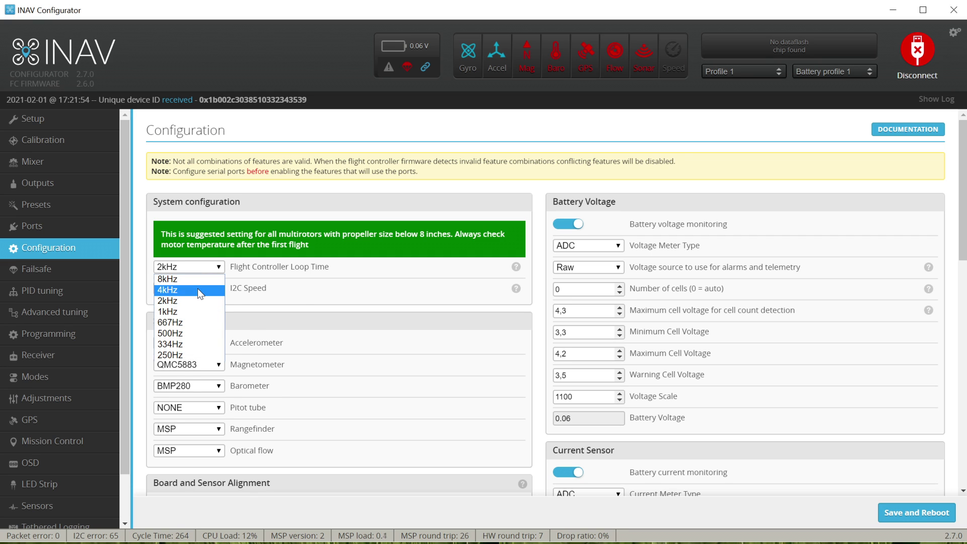
click(198, 290)
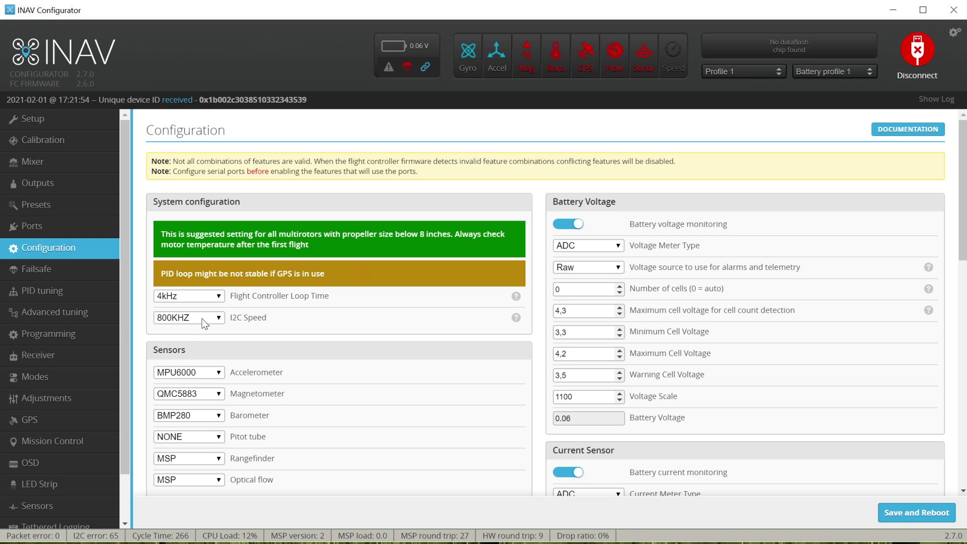
Open PID tuning to review Roll 55/38/28, Pitch 60/45/31 and Yaw 60/65/20 gains
click(52, 295)
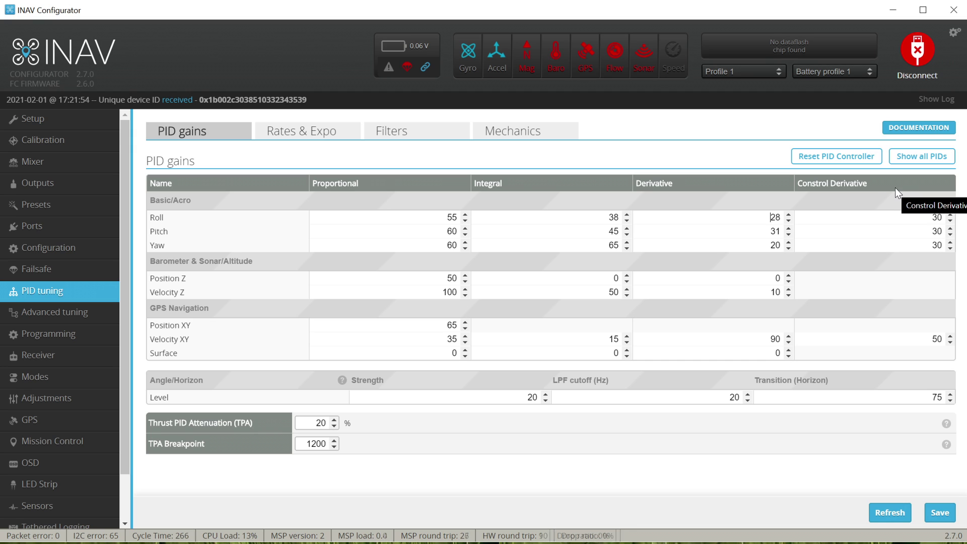
Show Rates & Expo: roll and pitch 700, yaw 600 deg/s, expos 75
click(328, 141)
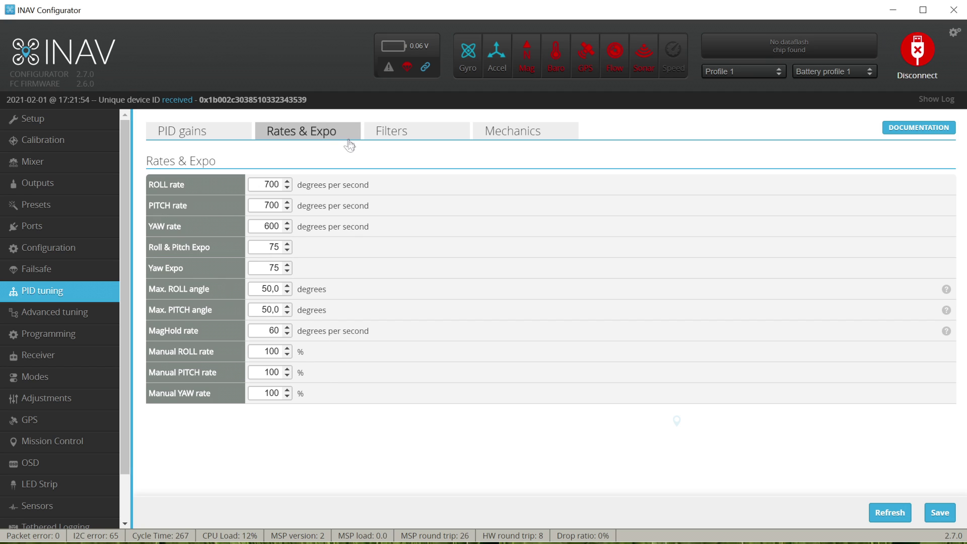
click(409, 131)
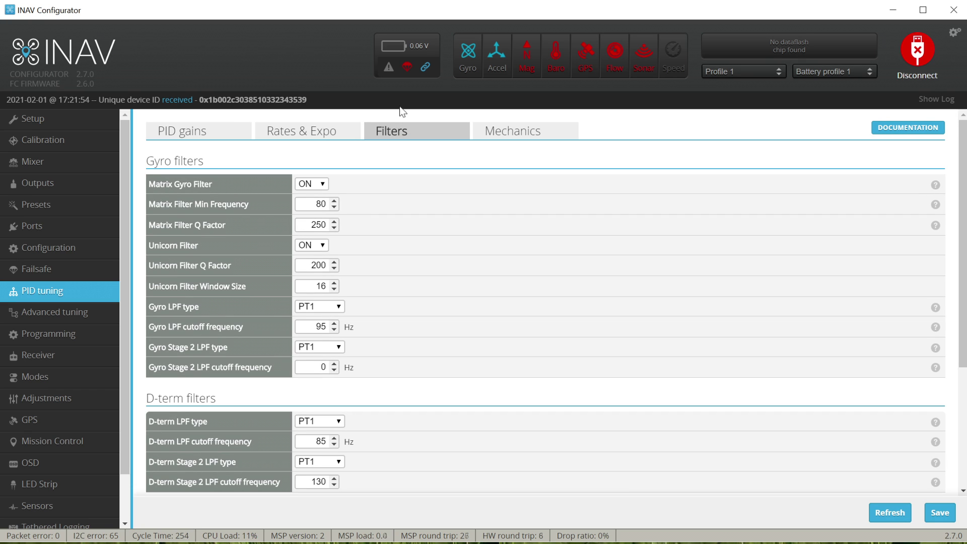
scroll(423, 172, down, 2)
scroll(423, 173, down, 2)
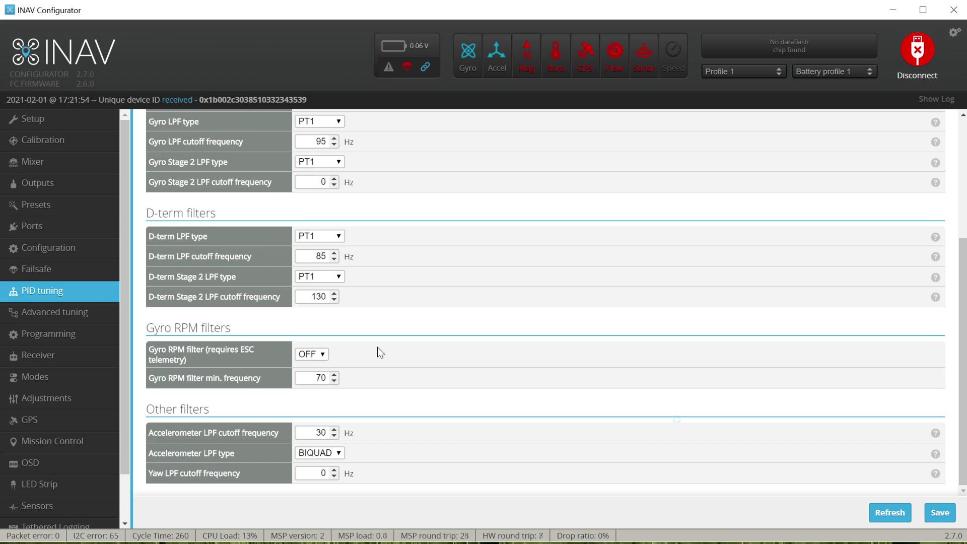
scroll(377, 347, up, 4)
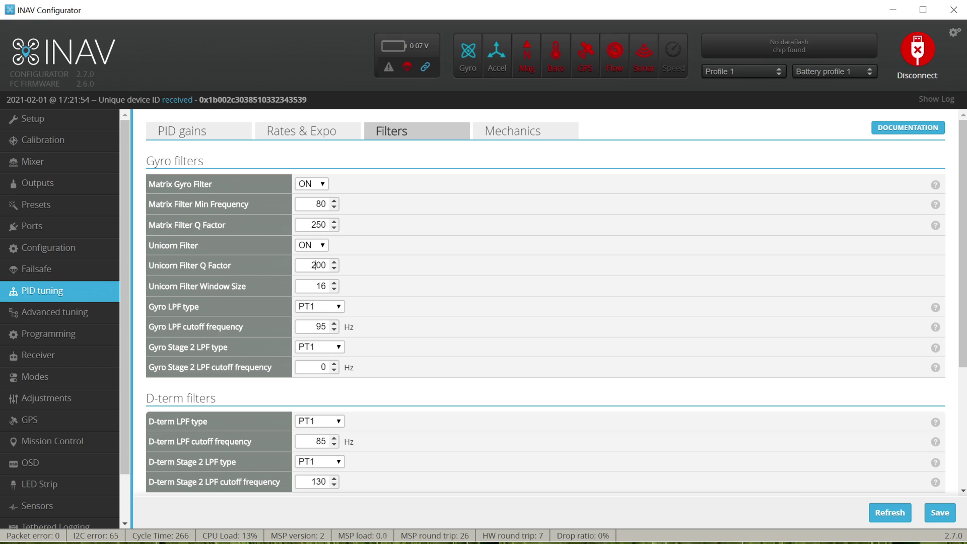
drag(315, 265, 319, 265)
key(Left)
double_click(323, 367)
scroll(447, 313, down, 2)
scroll(448, 312, down, 2)
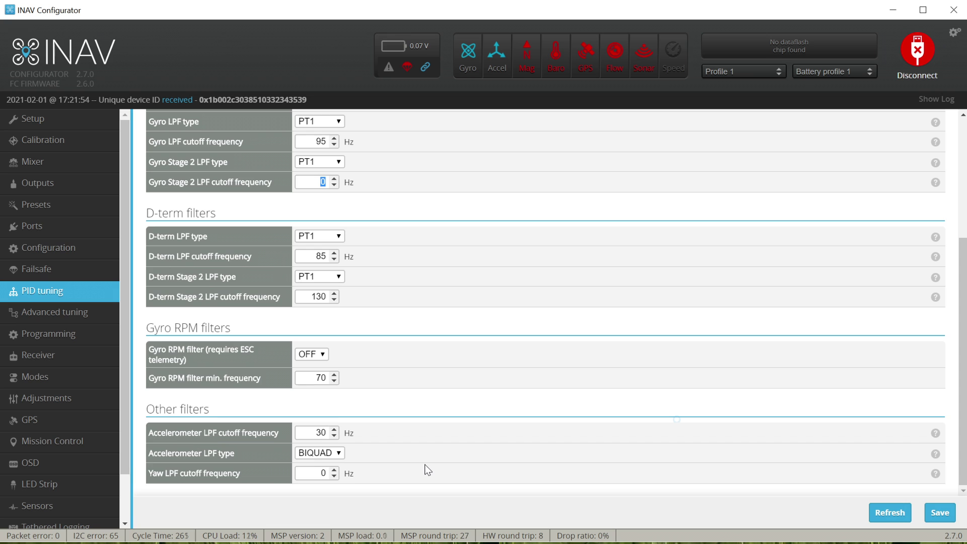
scroll(425, 464, up, 4)
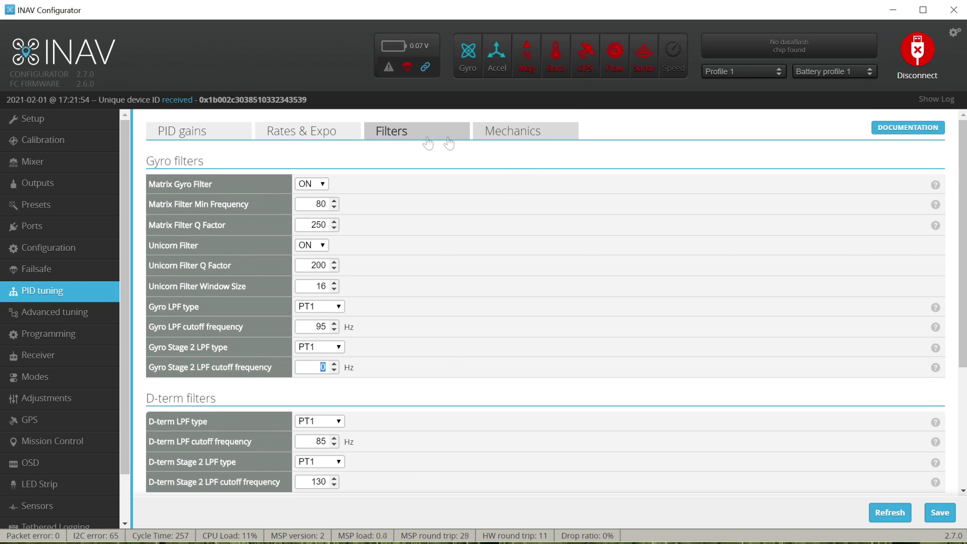
click(504, 125)
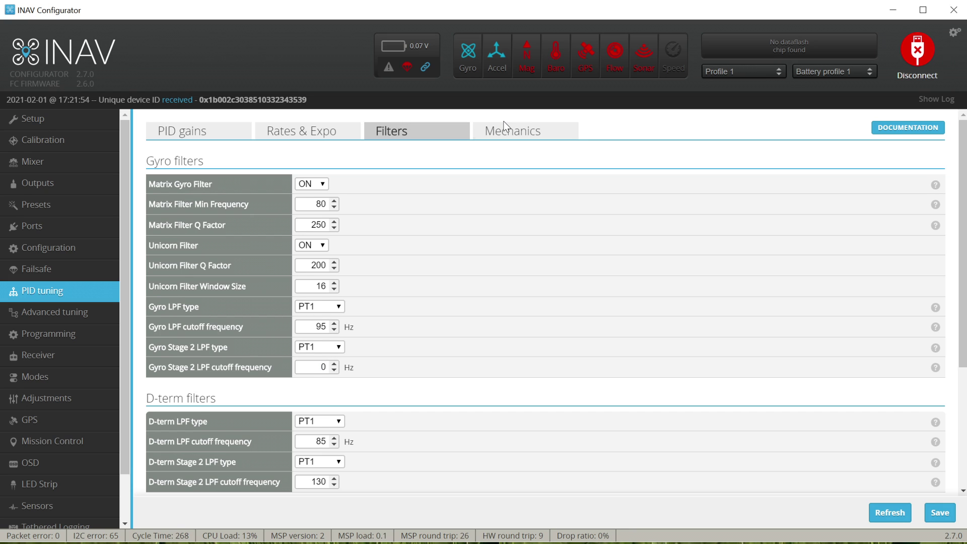
On the Mechanics tab, raise Iterm Relax cutoff and enter D-Boost 1.40, 5500 dps², LPF 50
click(504, 127)
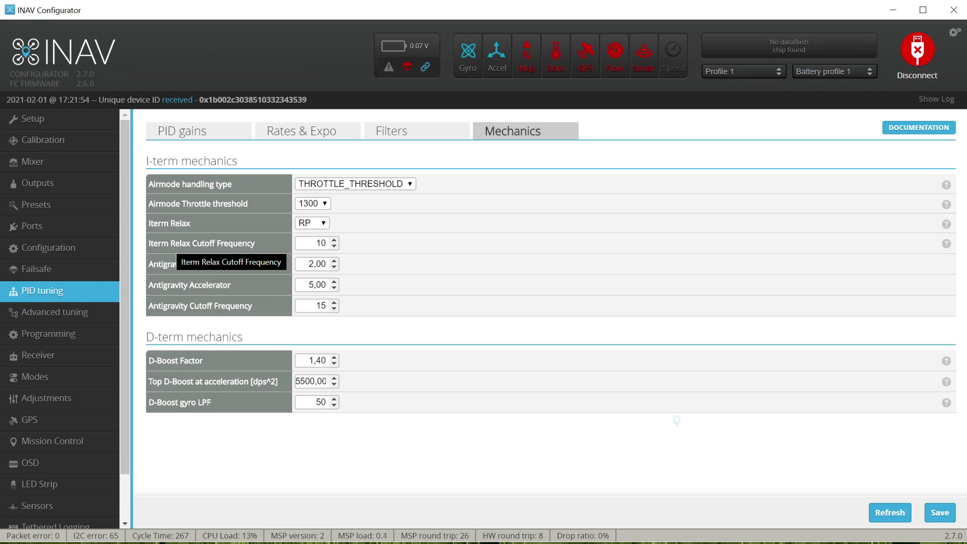
click(333, 240)
click(334, 240)
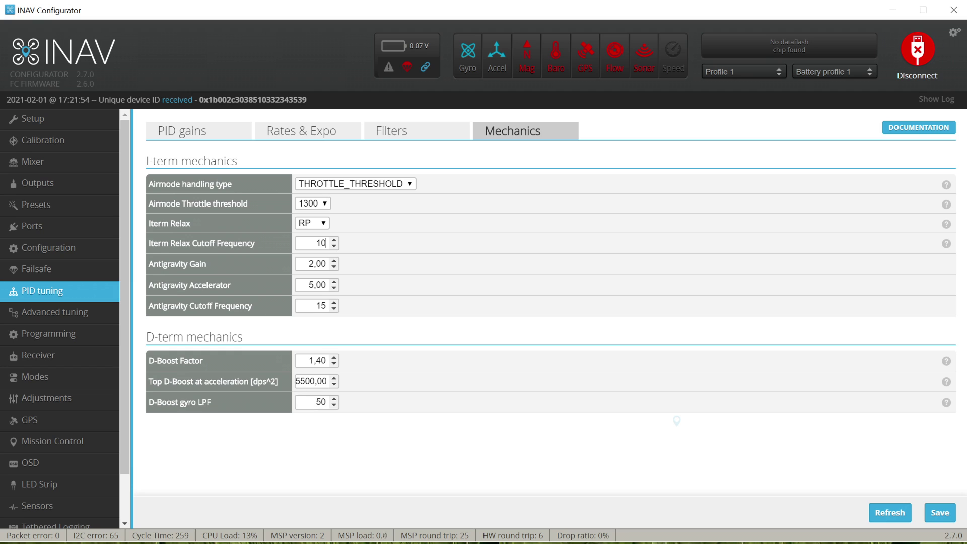
key(shift+Right)
click(339, 440)
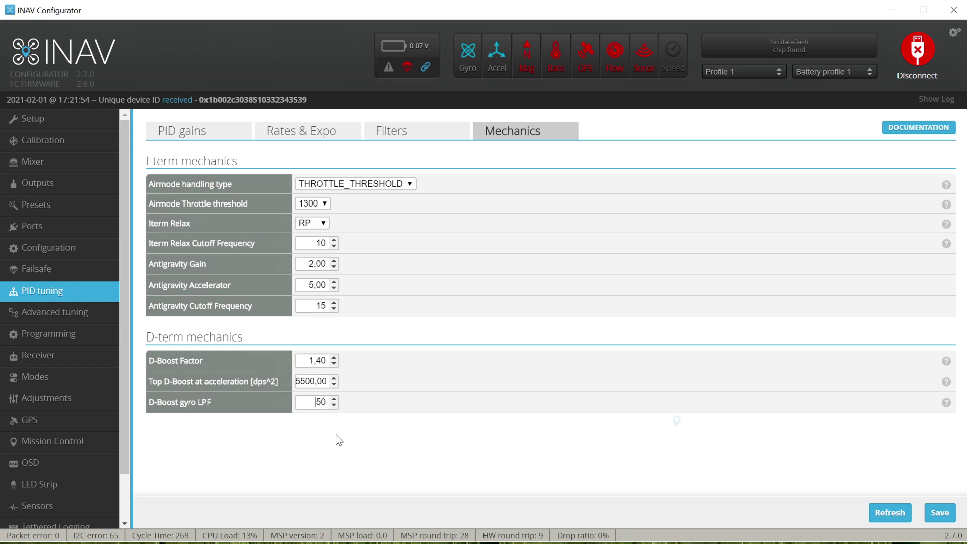